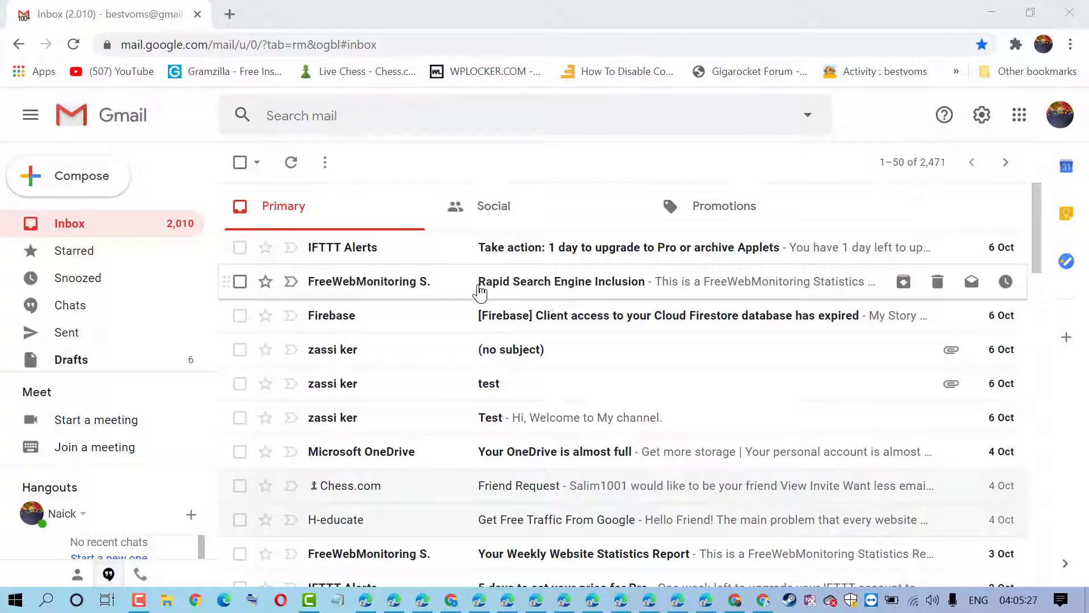
pyautogui.scroll(-3, 579, 332)
pyautogui.scroll(-4, 613, 375)
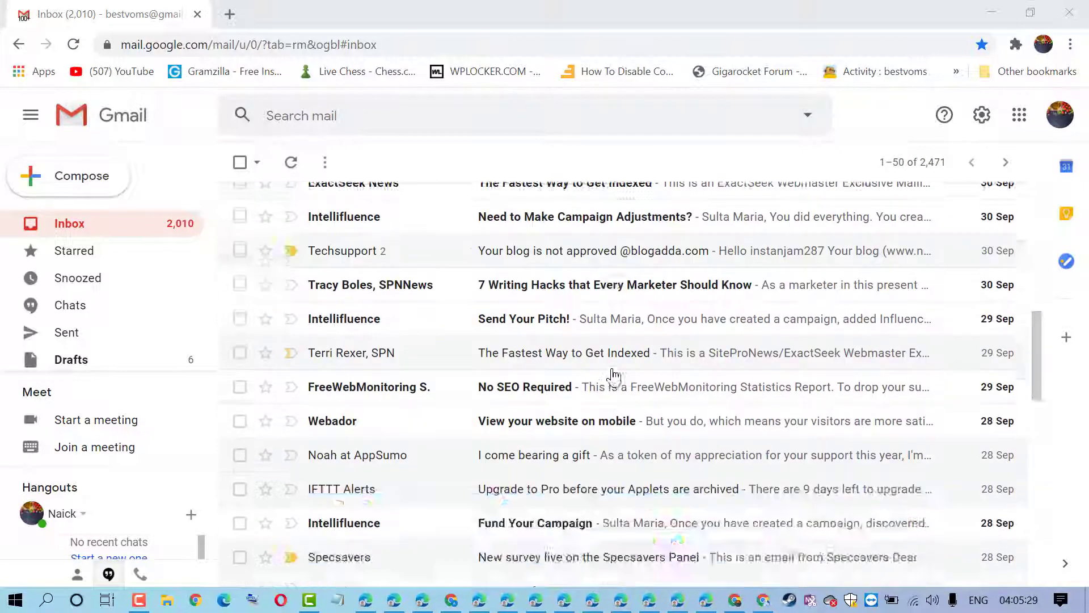
pyautogui.scroll(-2, 614, 374)
pyautogui.scroll(2, 612, 375)
pyautogui.scroll(4, 613, 374)
pyautogui.scroll(1, 612, 375)
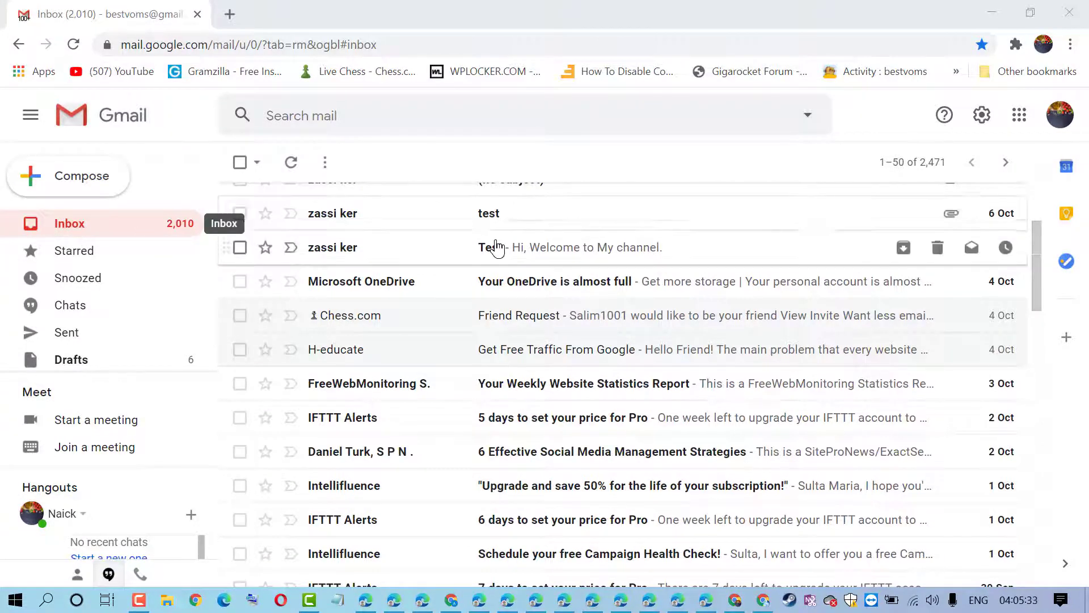
pyautogui.scroll(-1, 495, 246)
pyautogui.scroll(3, 497, 245)
pyautogui.scroll(-1, 498, 246)
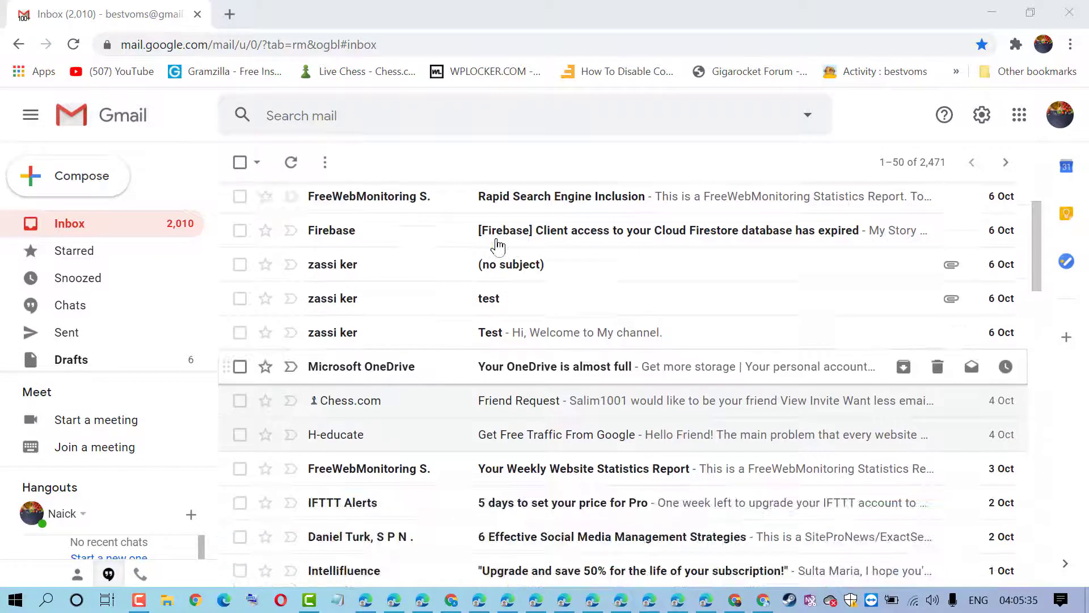
# Step: Select the Firebase, (no subject), test, Test welcome and Microsoft OneDrive emails and trash them
pyautogui.click(241, 229)
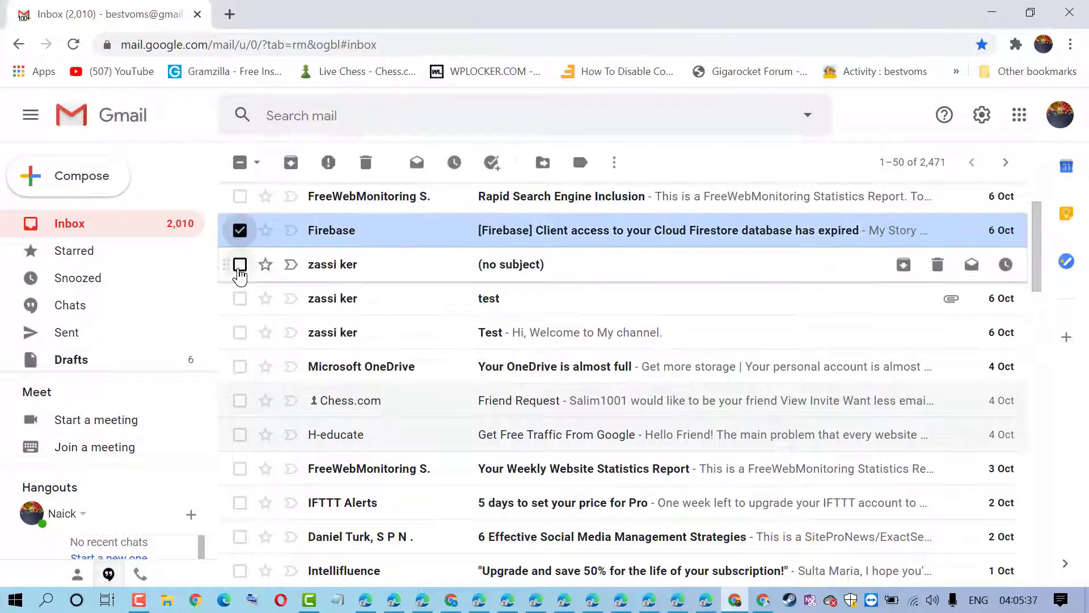
pyautogui.click(240, 263)
pyautogui.click(240, 298)
pyautogui.click(240, 333)
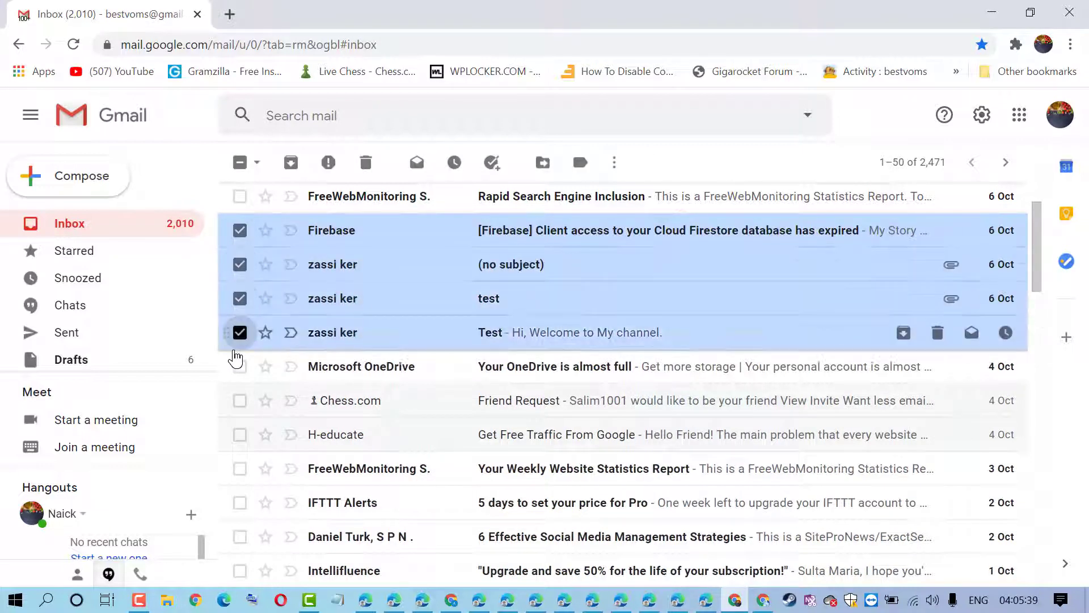
pyautogui.click(241, 366)
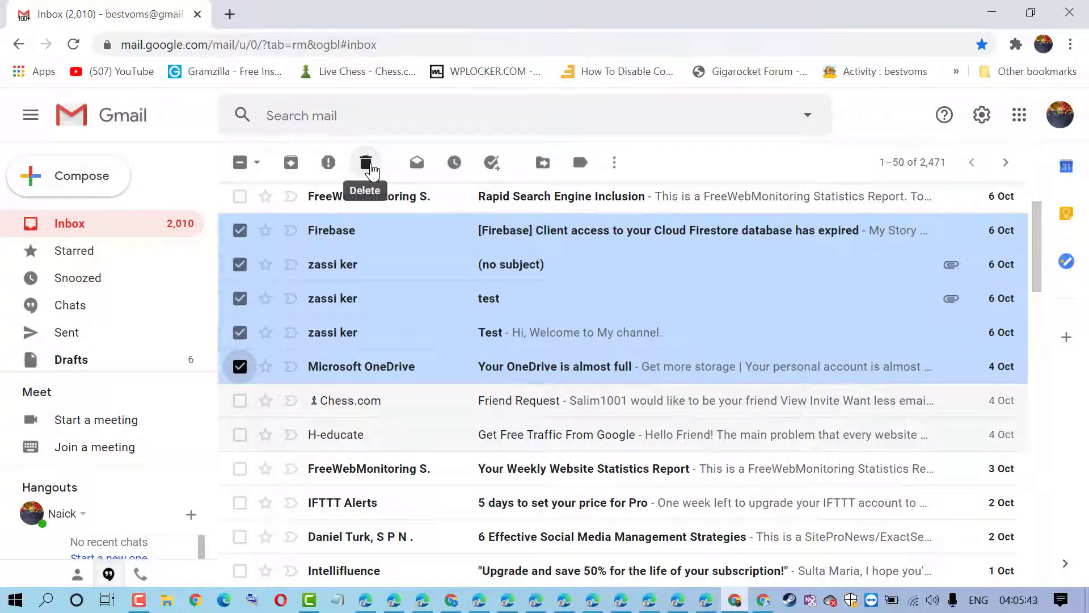
pyautogui.click(366, 166)
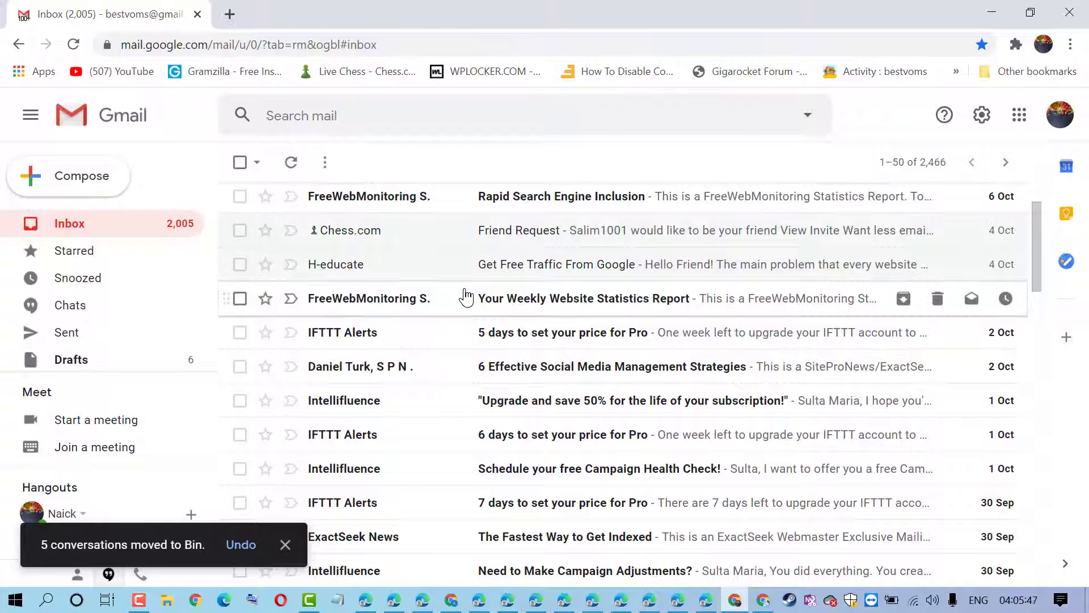
pyautogui.scroll(-1, 466, 297)
pyautogui.scroll(-2, 466, 296)
pyautogui.scroll(-3, 465, 296)
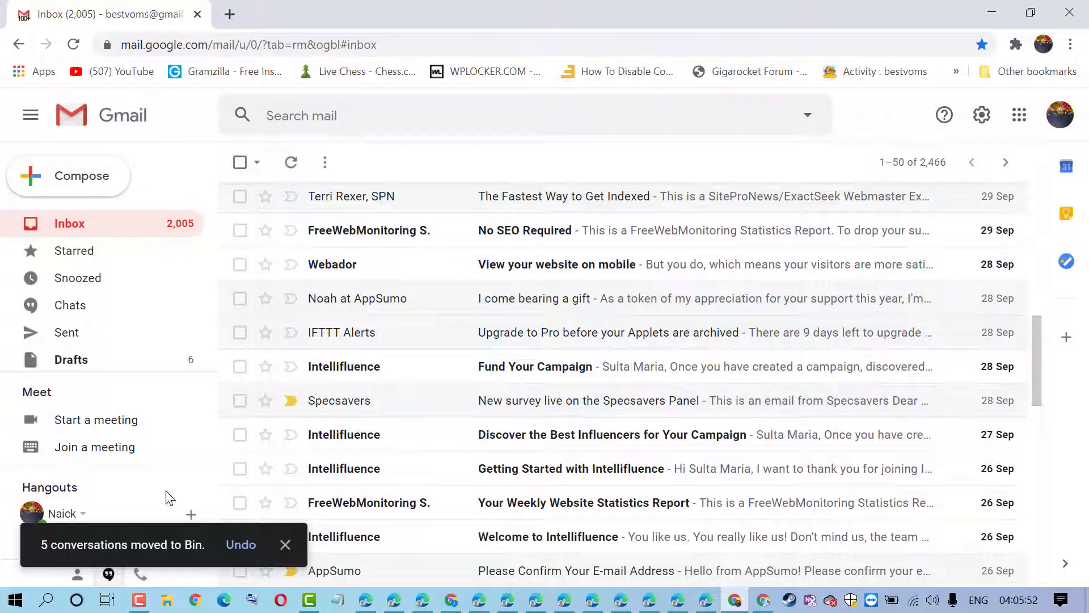
pyautogui.scroll(-1, 119, 299)
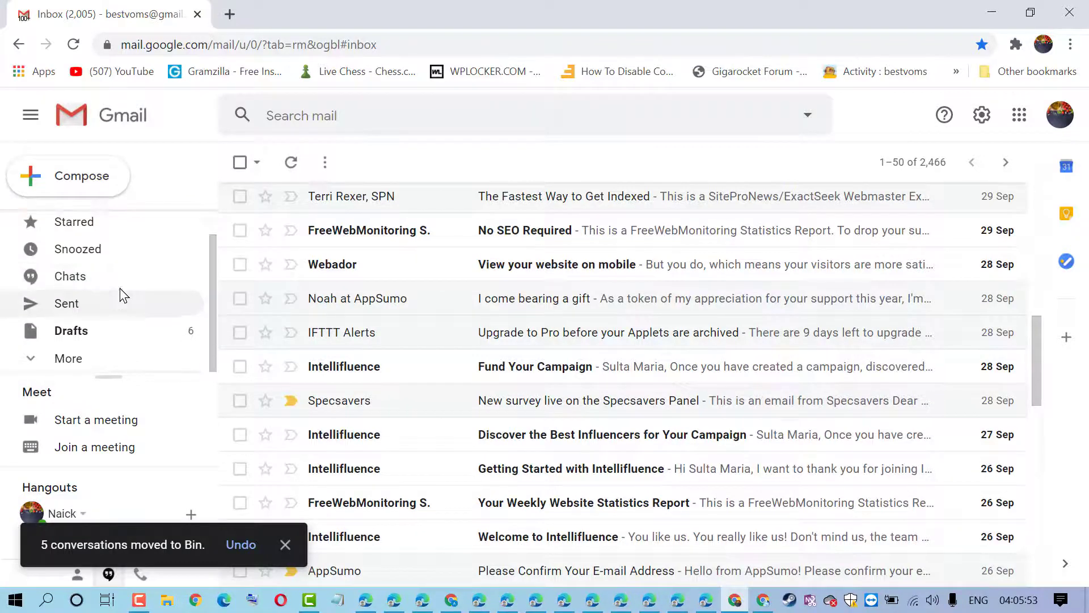
# Step: Expand the sidebar's More section to show All Mail, Spam and Bin
pyautogui.click(71, 372)
pyautogui.scroll(-1, 158, 296)
pyautogui.scroll(-2, 158, 292)
pyautogui.scroll(3, 148, 229)
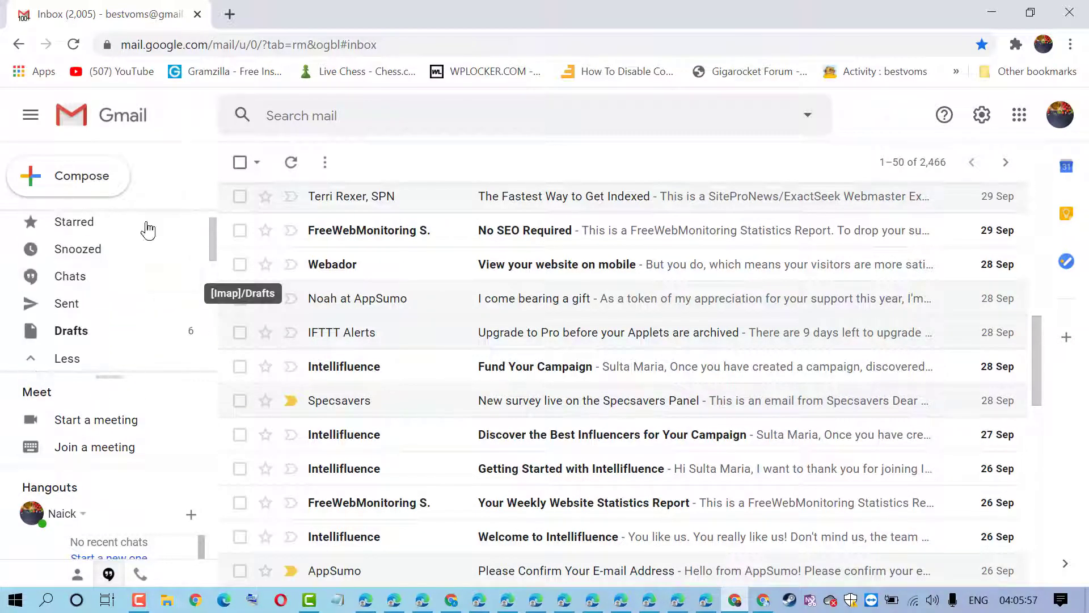
pyautogui.scroll(-2, 134, 274)
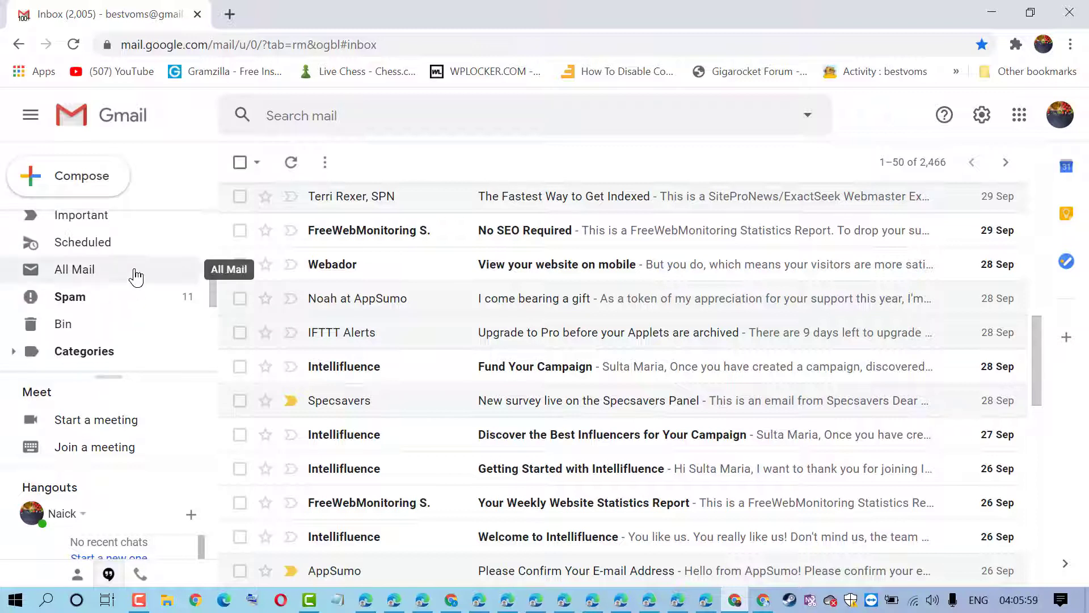
# Step: Open the Bin and select all five trashed emails, Firebase through Microsoft OneDrive
pyautogui.click(63, 332)
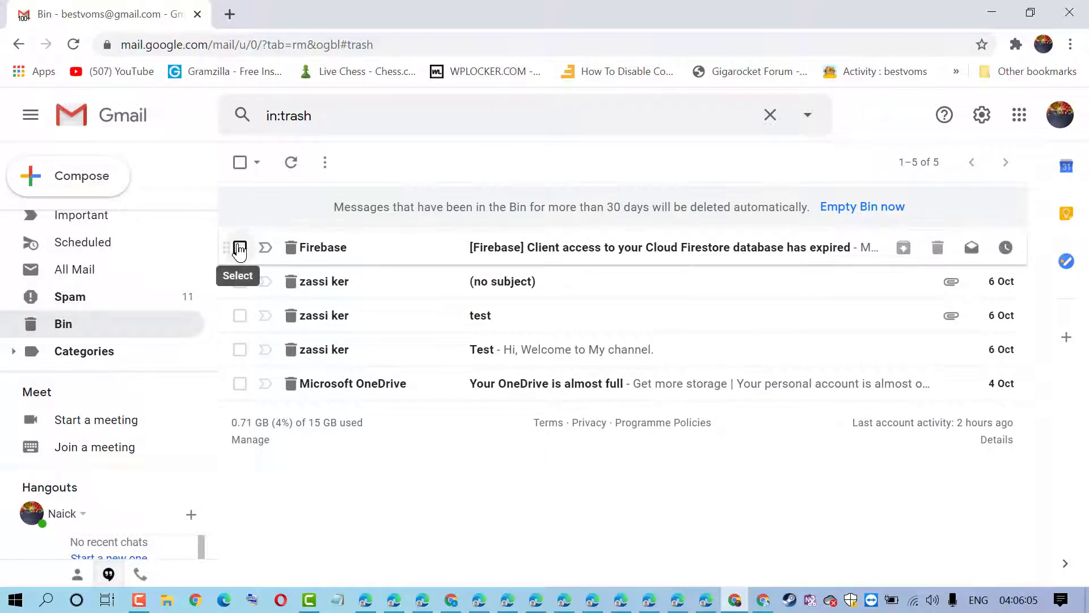
pyautogui.click(240, 248)
pyautogui.click(241, 281)
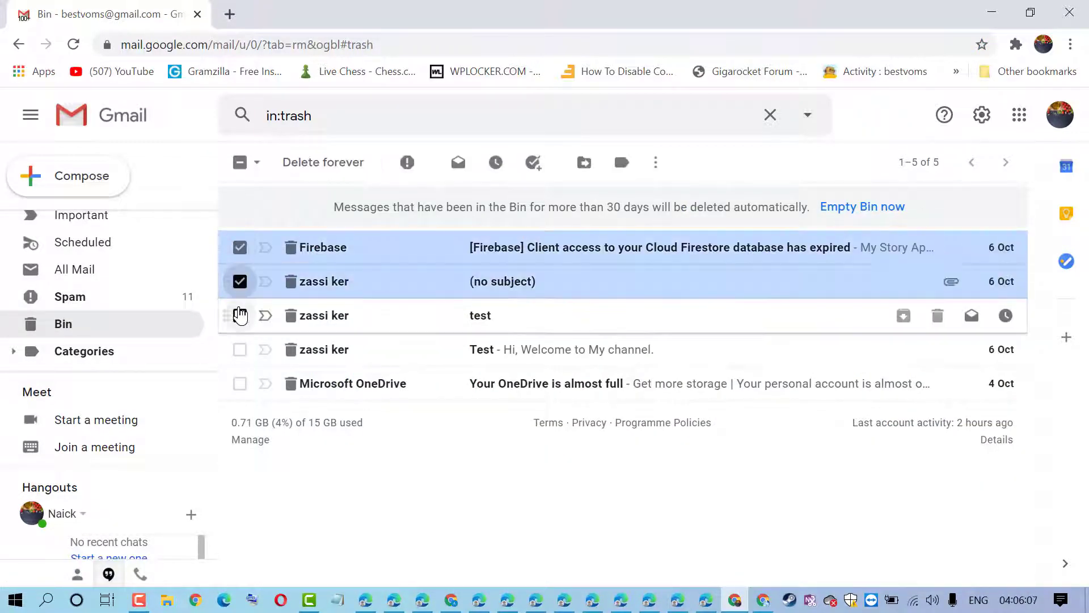
pyautogui.click(240, 315)
pyautogui.click(240, 349)
pyautogui.click(241, 383)
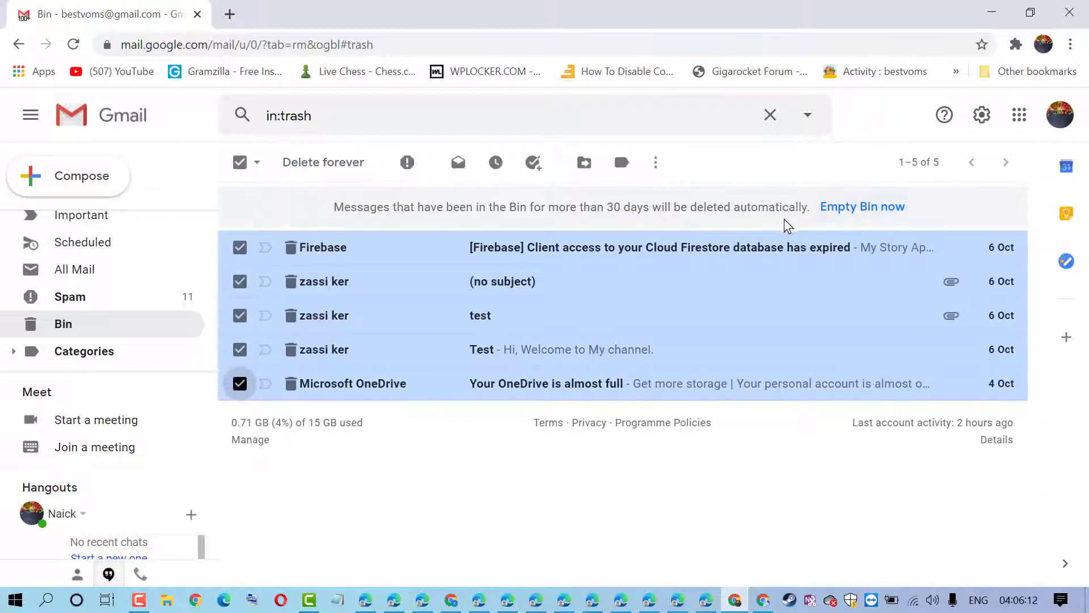
# Step: Empty the Bin and confirm permanent deletion of all five conversations
pyautogui.click(857, 211)
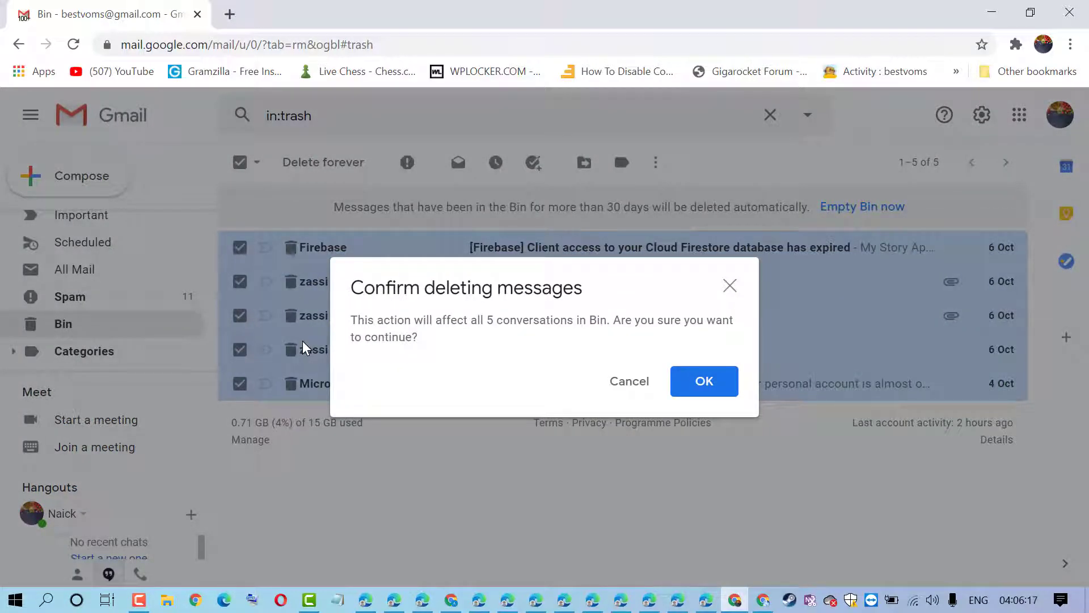
pyautogui.click(707, 383)
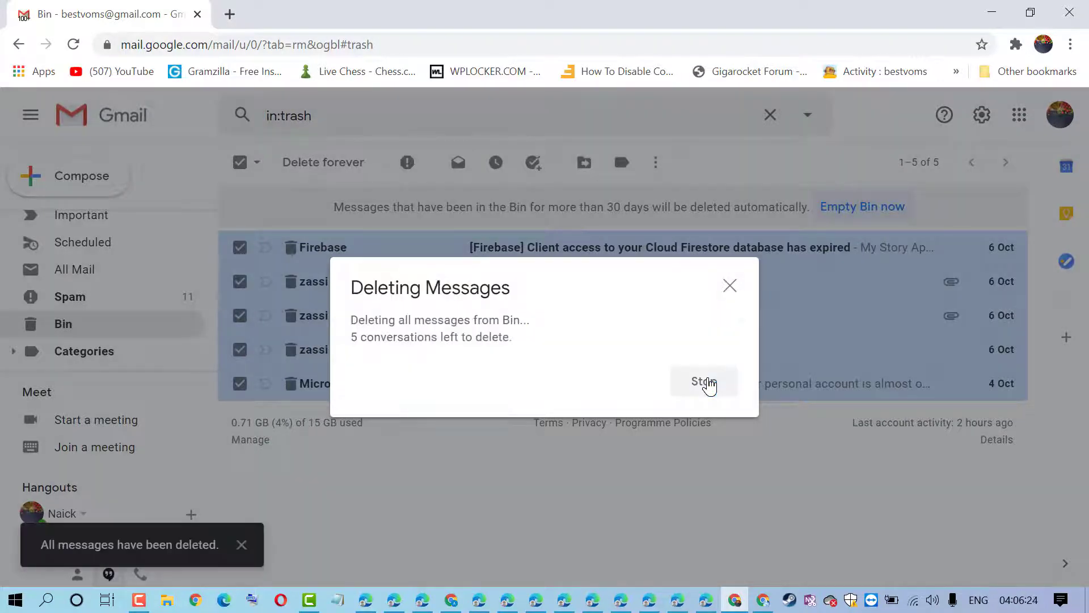